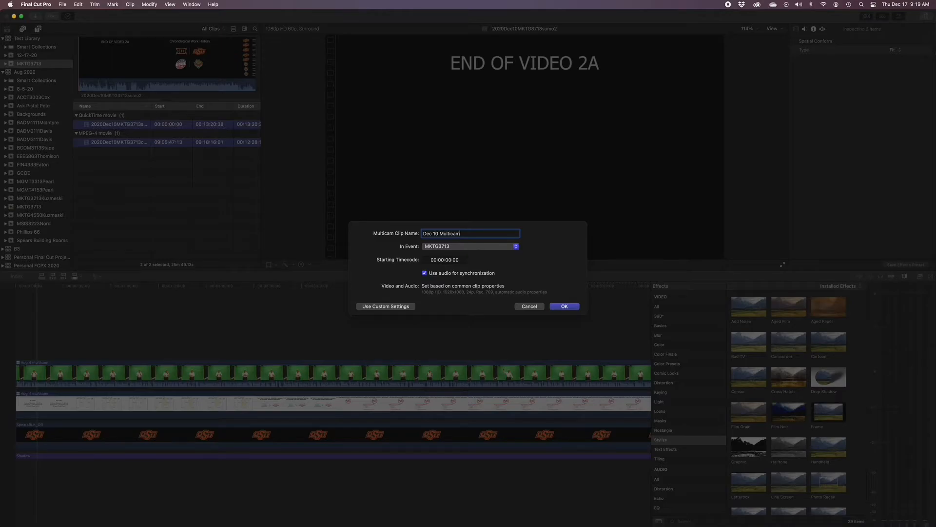
Step: Create the Dec 10 Multicam clip and a new project named with the date, course code, lecturer's name and "About Me" in the MKTG3713 event
key("Return")
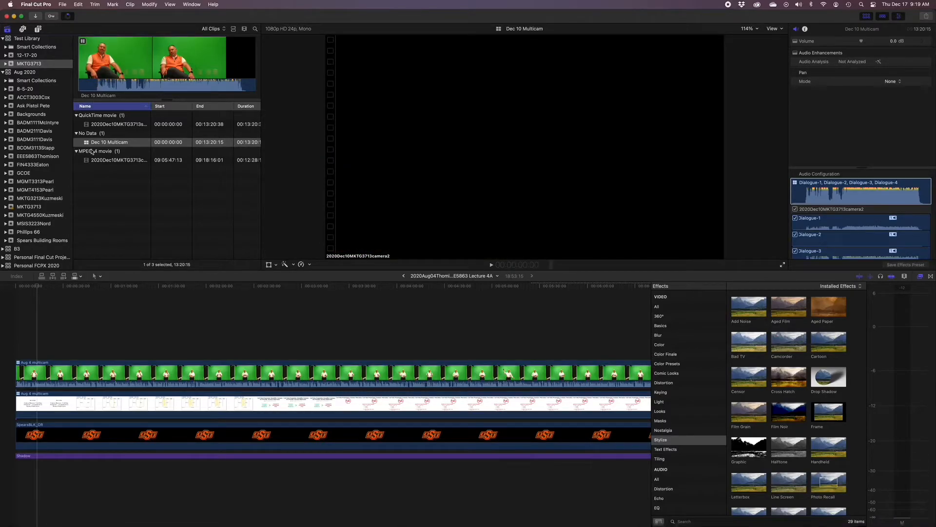
key("super+n")
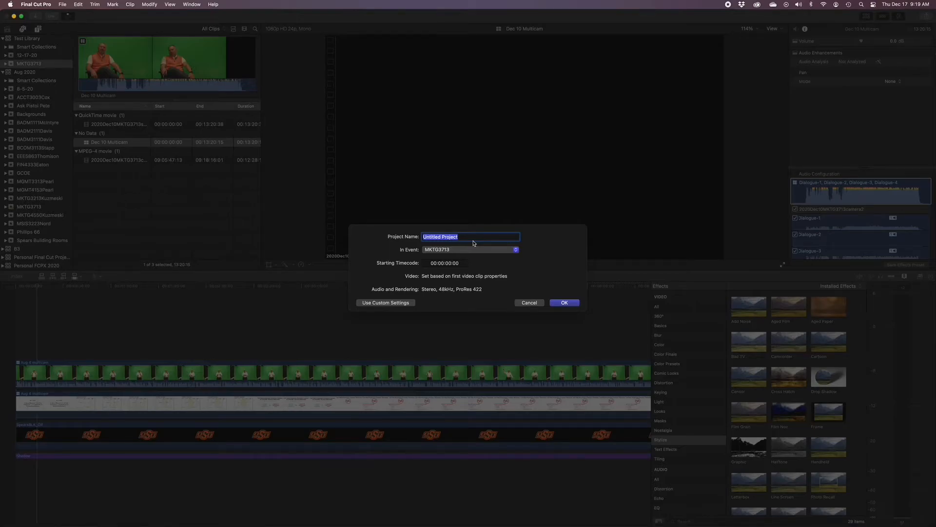
type("Ab")
type("TG")
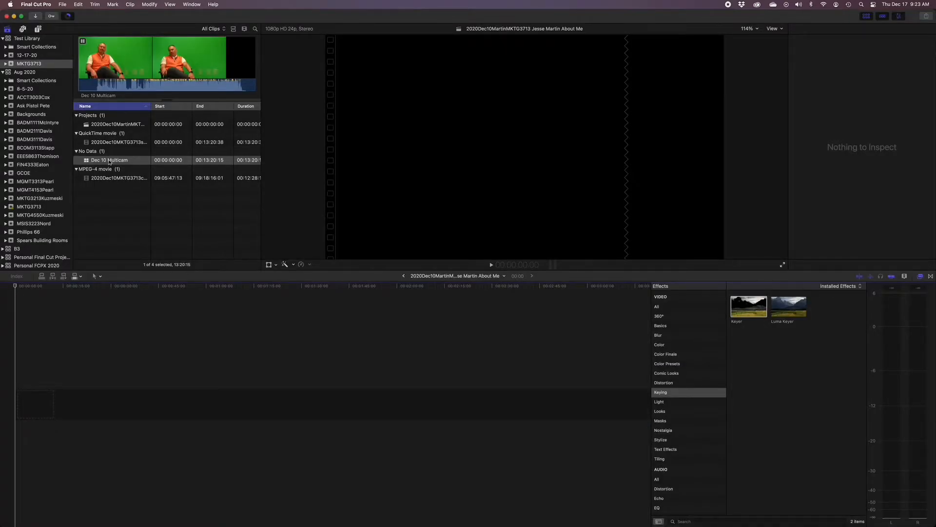
Step: Add Dec 10 Multicam to the empty timeline and set its active video angle to 2020Dec10MKTG3713sumo2
left_click_drag(109, 161, 125, 364)
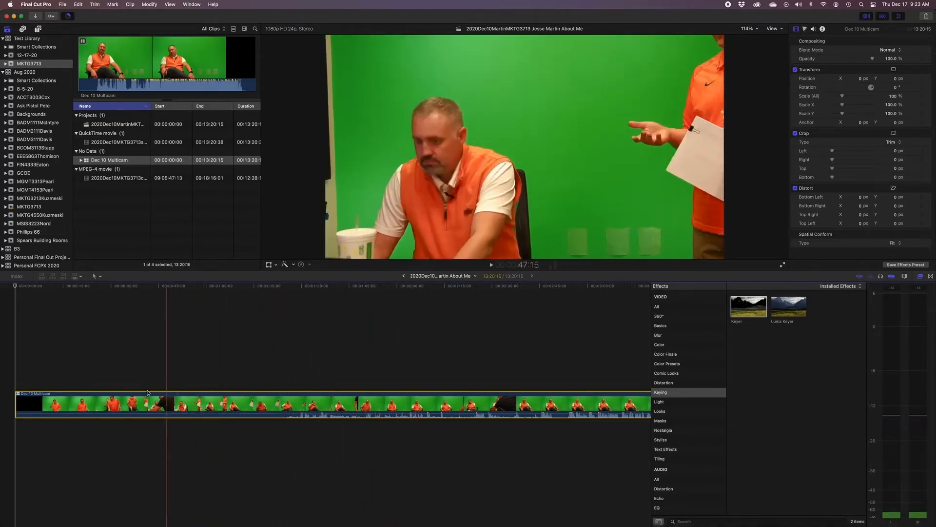
right_click(38, 402)
mouse_move(47, 372)
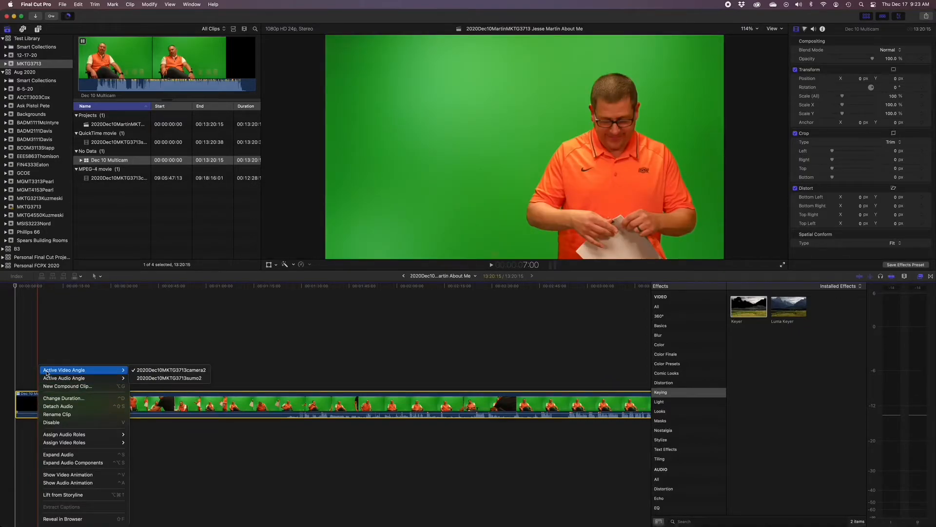
left_click(152, 379)
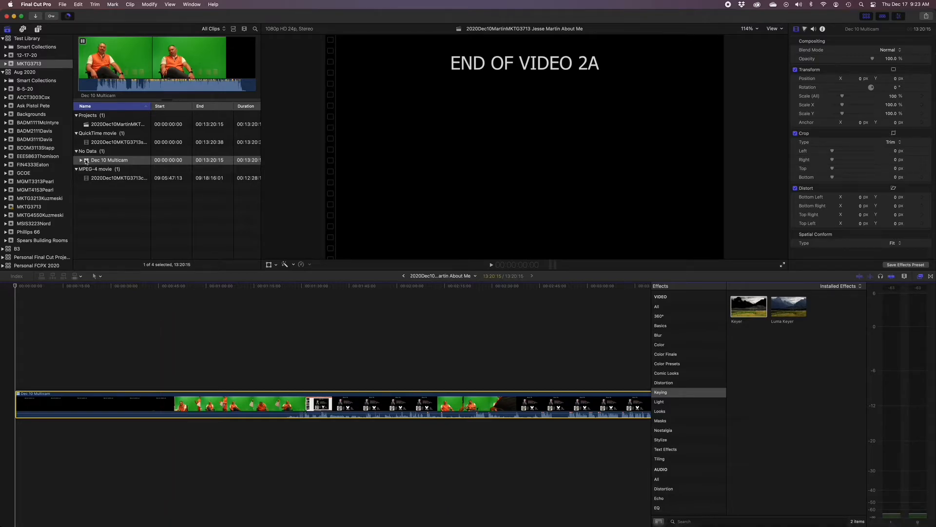
Step: Connect a second copy of Dec 10 Multicam above the first from the project start and check its active video angle
left_click(86, 161)
left_click_drag(86, 161, 74, 378)
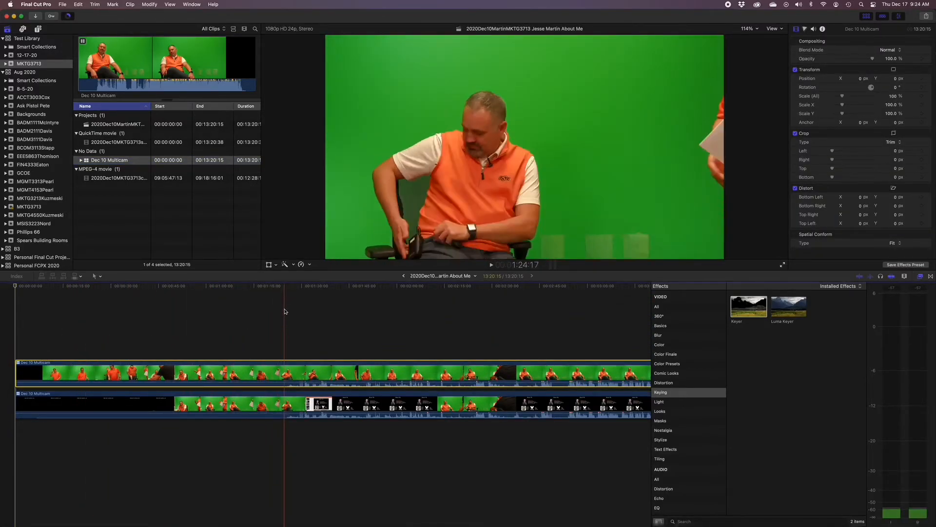
right_click(315, 359)
mouse_move(334, 364)
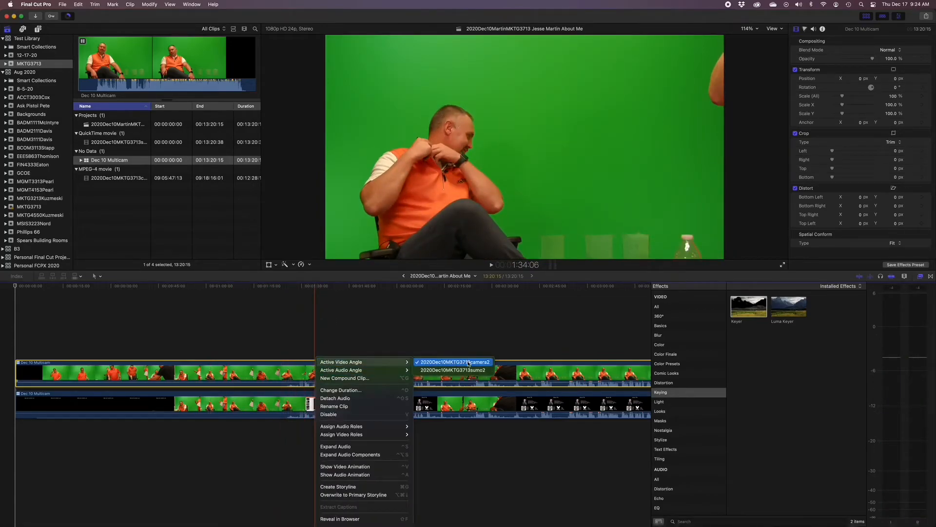
left_click(253, 388)
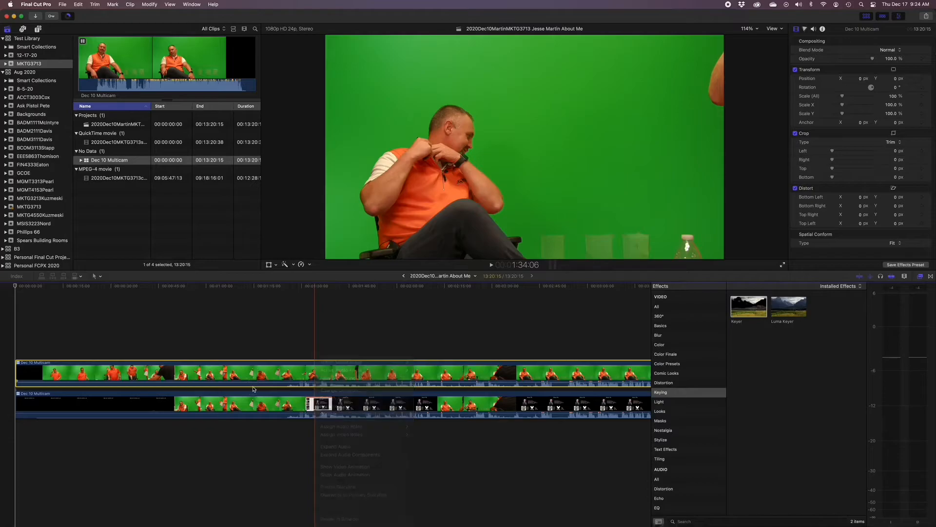
Step: Keep 2020Dec10MKTG3713sumo2 as the lower clip's video angle and lower that clip's audio volume to silence
right_click(311, 406)
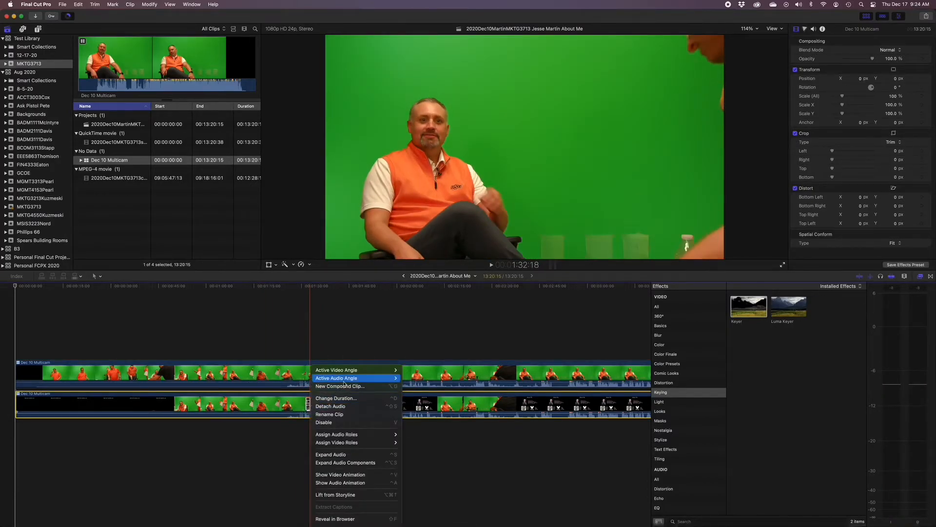
mouse_move(349, 372)
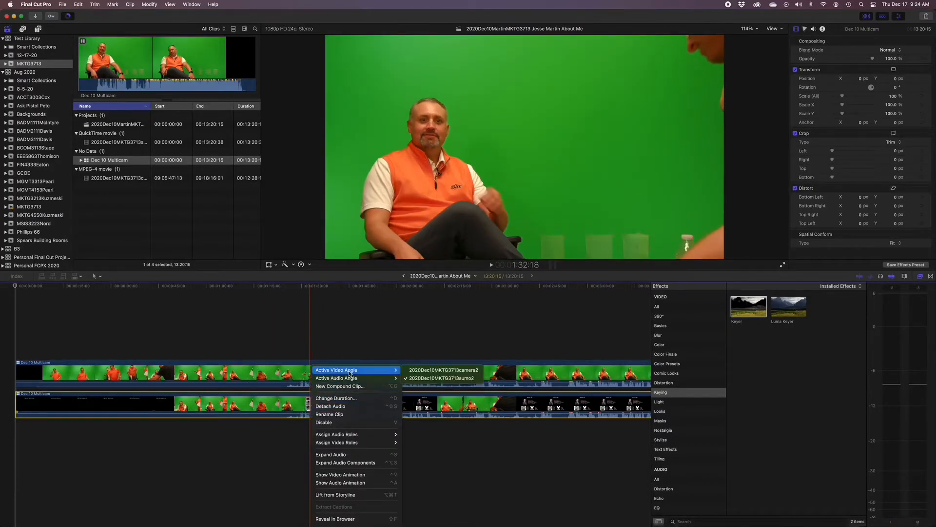
left_click(454, 379)
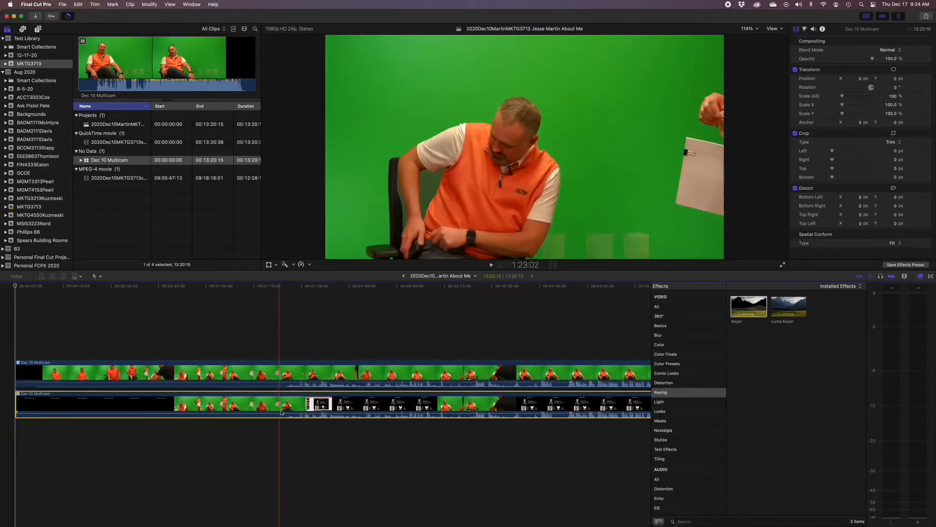
right_click(300, 410)
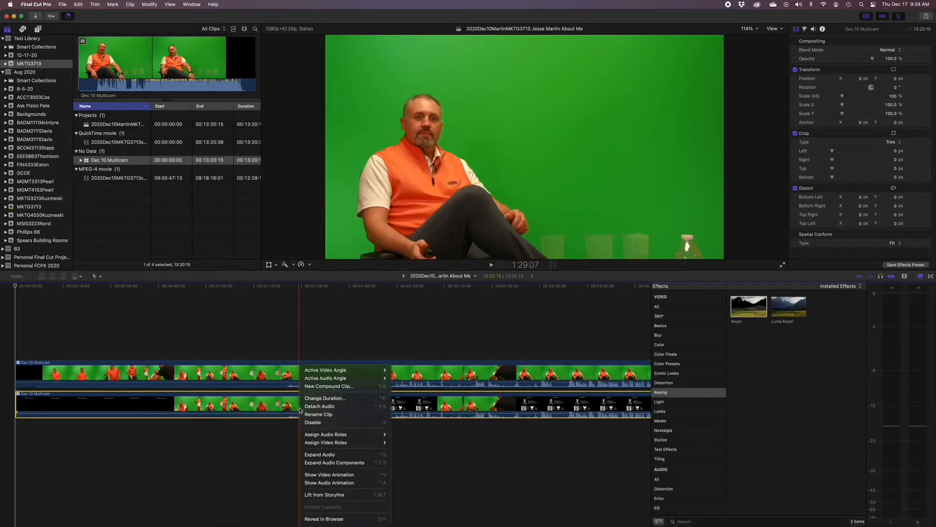
mouse_move(344, 378)
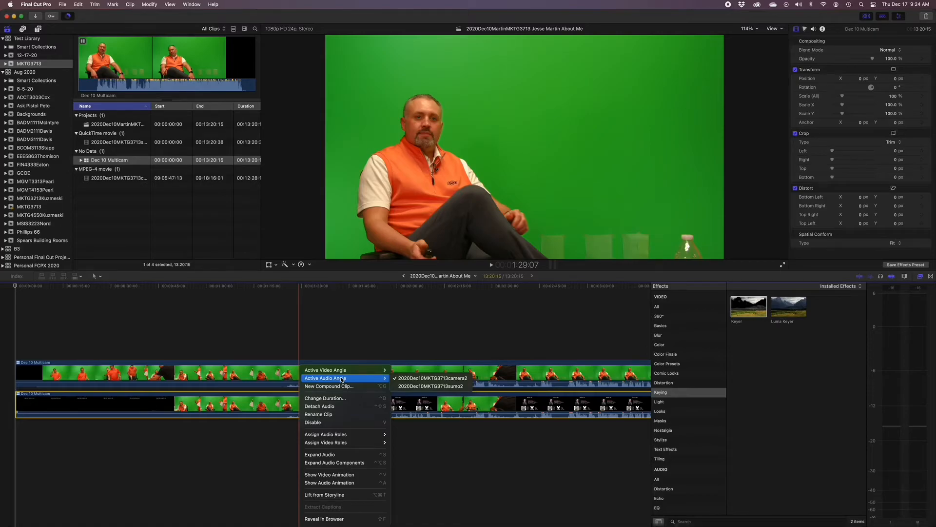
left_click(267, 382)
left_click_drag(293, 413, 293, 421)
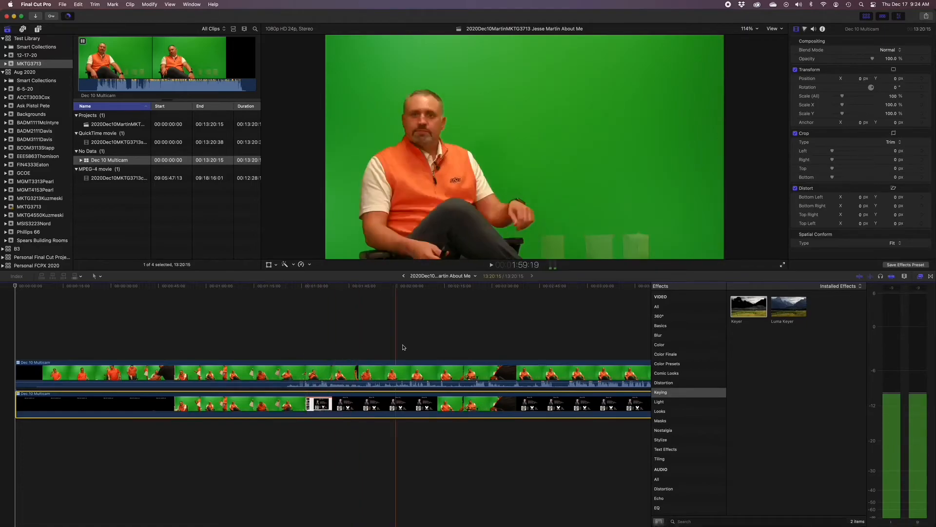
Step: Try to apply the Keyer effect to the upper camera clip with the playhead at 1:54:15
left_click(378, 337)
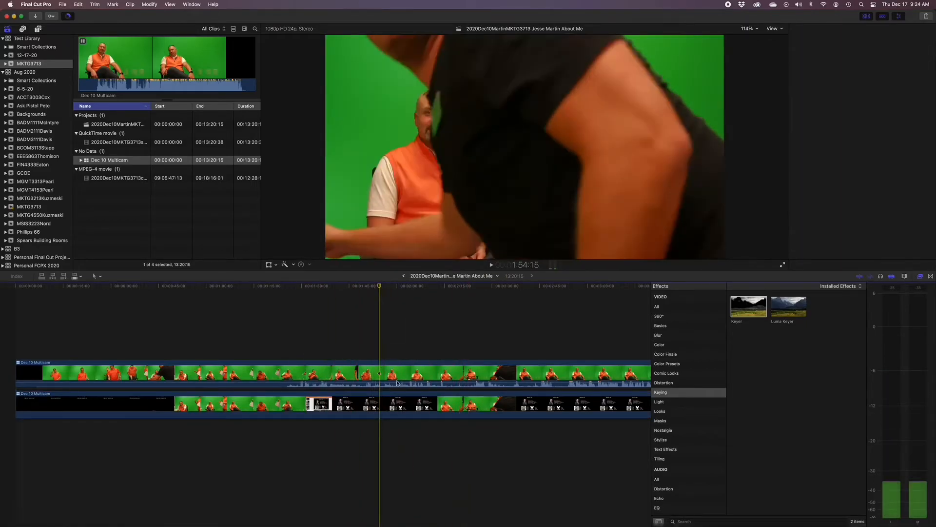
left_click(397, 403)
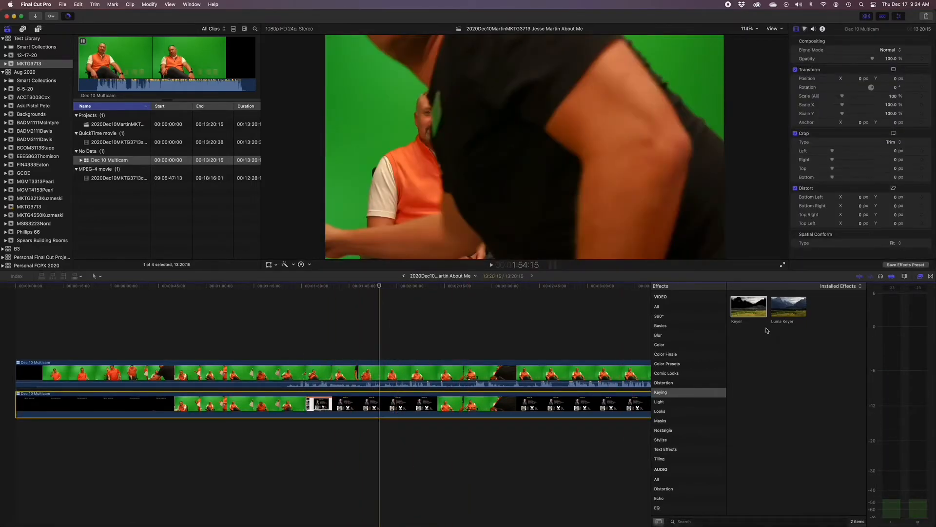
left_click_drag(754, 317, 455, 382)
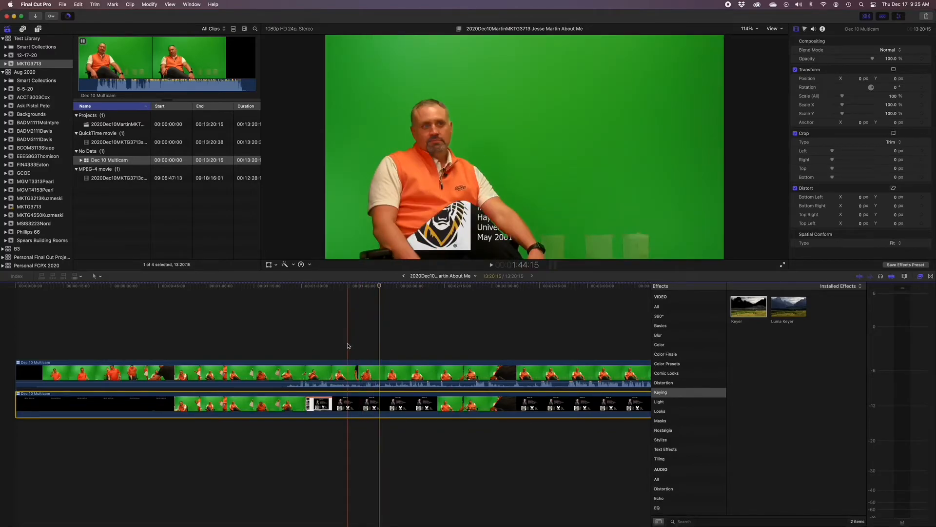
left_click(325, 336)
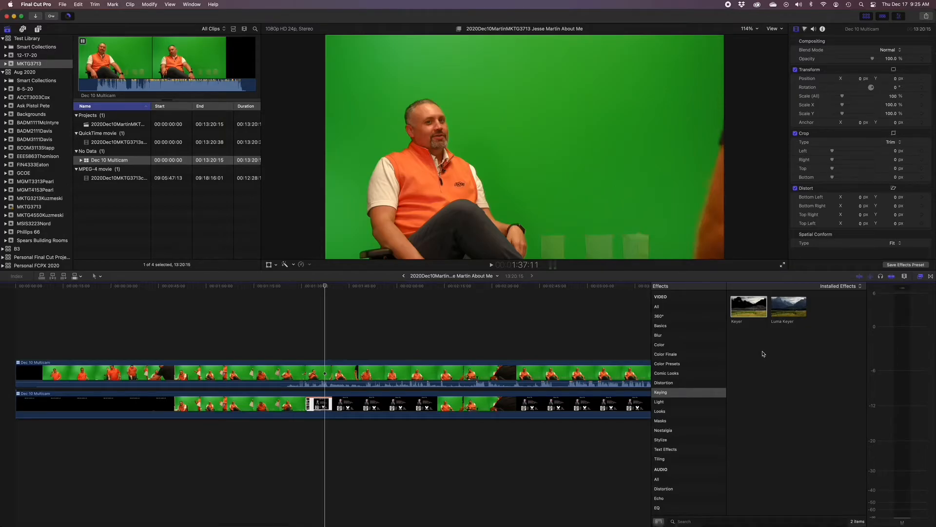
Step: Apply the Keyer effect to the upper camera clip with the playhead at 1:15:03 and preview the key at 1:49:02
left_click(254, 344)
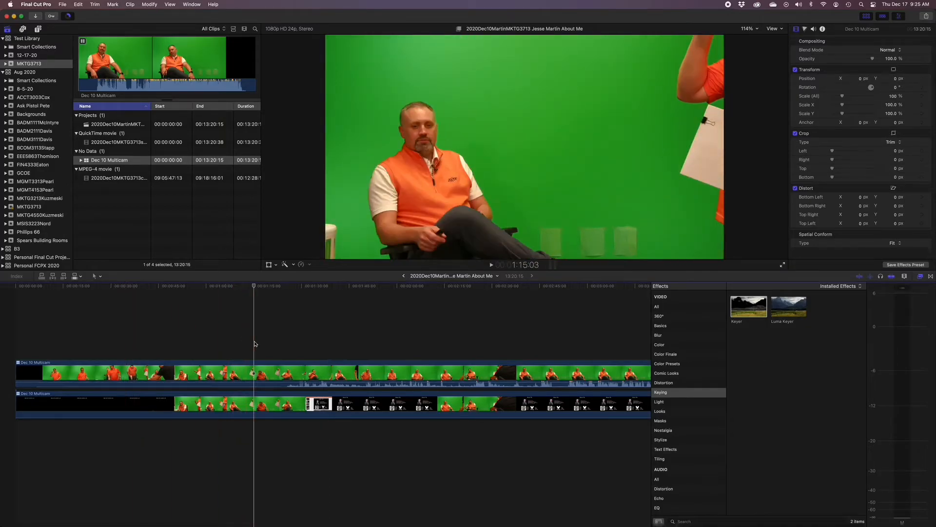
left_click_drag(748, 307, 317, 364)
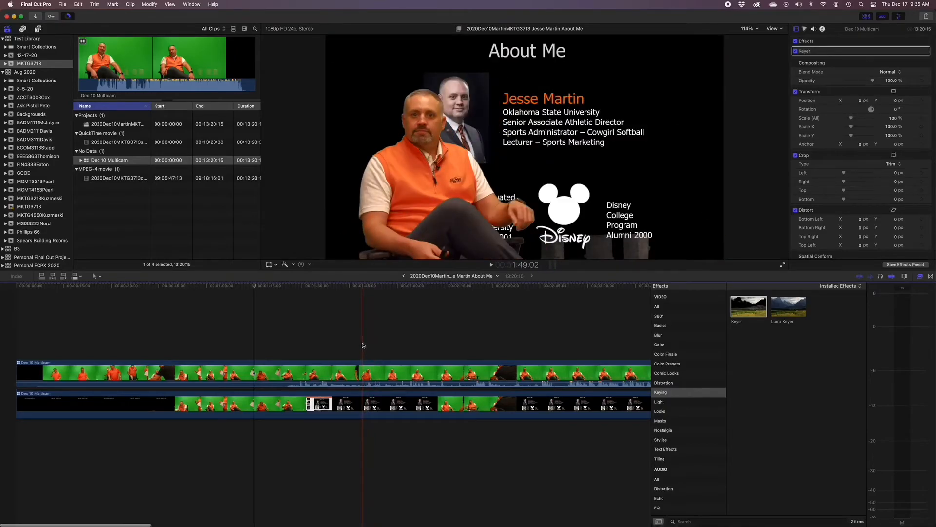
left_click(362, 346)
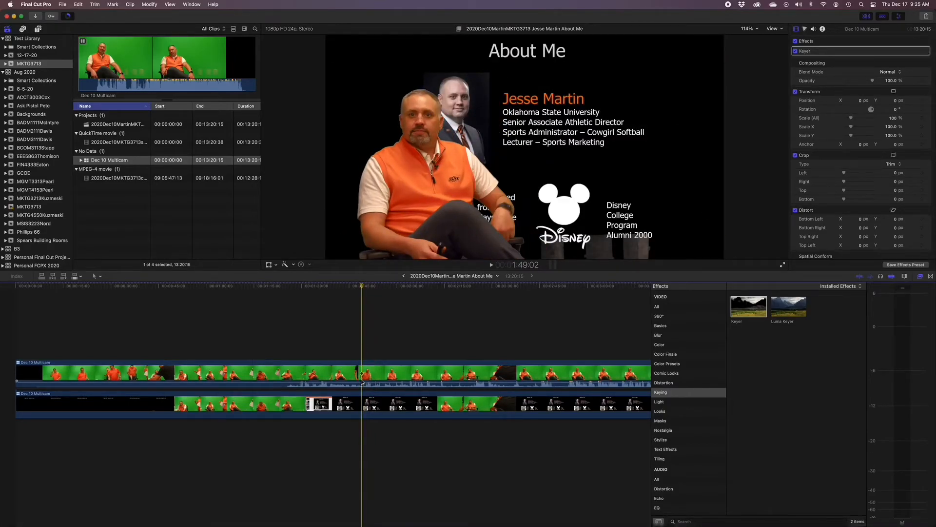
Step: At 2:42:07, scale the lower slide clip to about 69% and reposition it at about X 593 px, Y 150 px
left_click(532, 326)
left_click(533, 373)
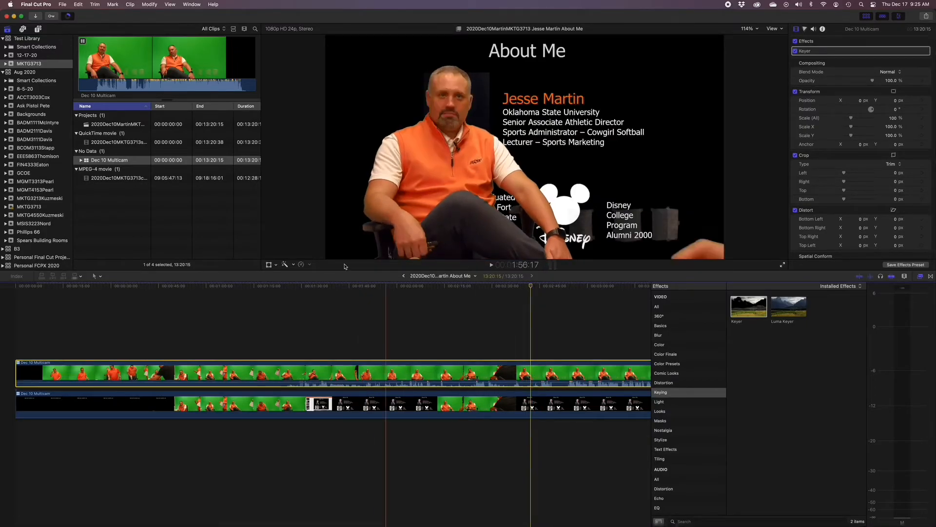
left_click(543, 405)
left_click(267, 264)
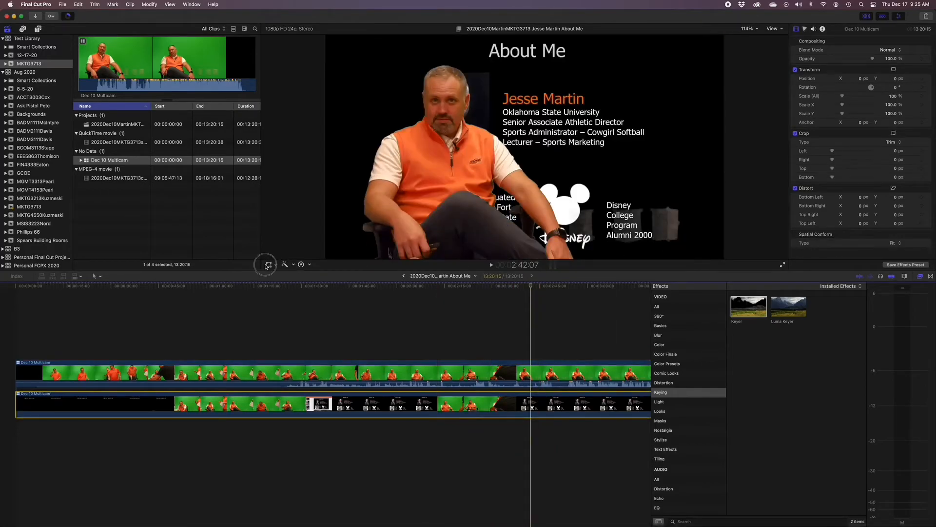
left_click_drag(326, 258, 547, 181)
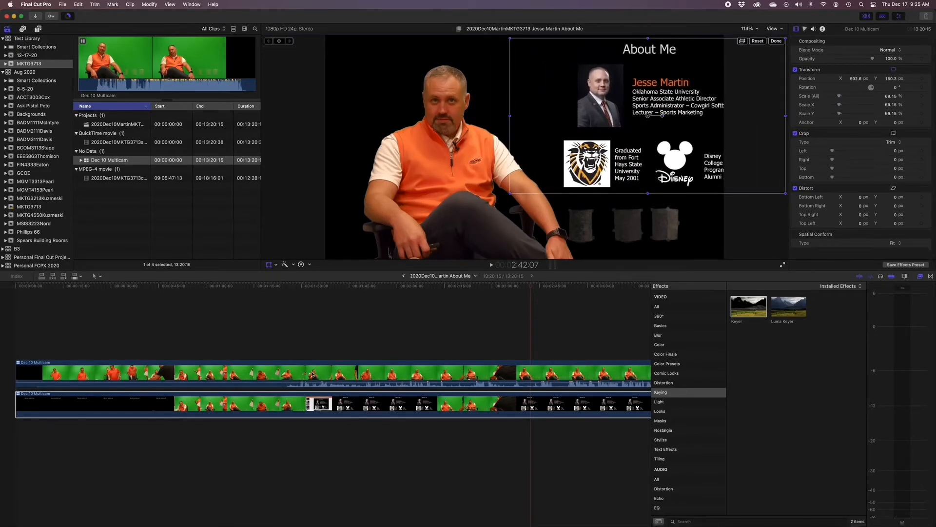
Step: Move the upper camera clip to about X -142 px and shift the slide clip to about X 558 px
left_click(478, 378)
left_click_drag(467, 229, 451, 231)
left_click_drag(438, 229, 438, 230)
left_click(507, 411)
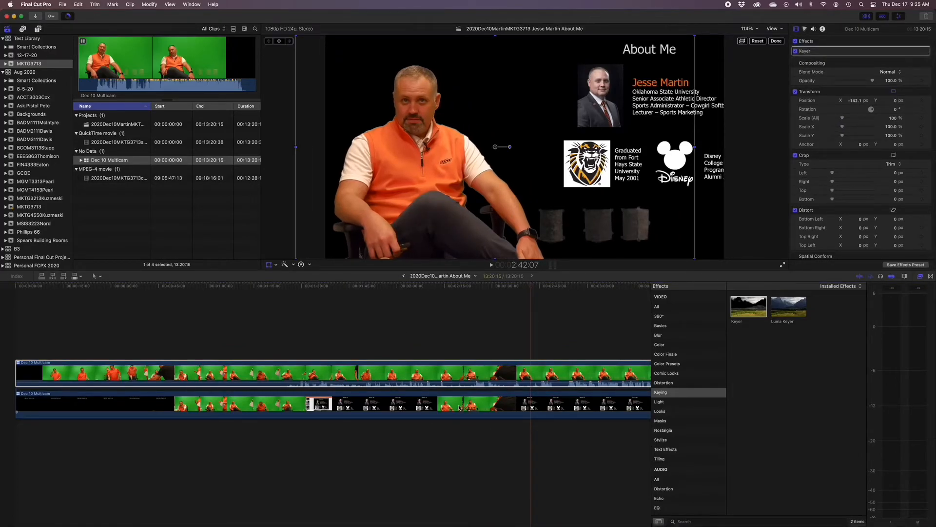
left_click_drag(672, 176, 665, 177)
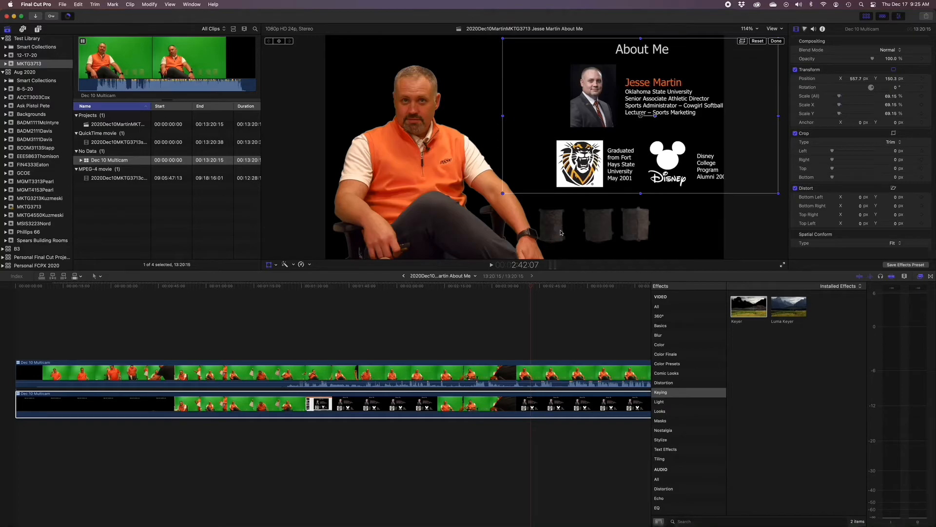
Step: Raise the black level in the upper clip's Keyer matte tools to about a third of the range to clean the background
left_click(481, 375)
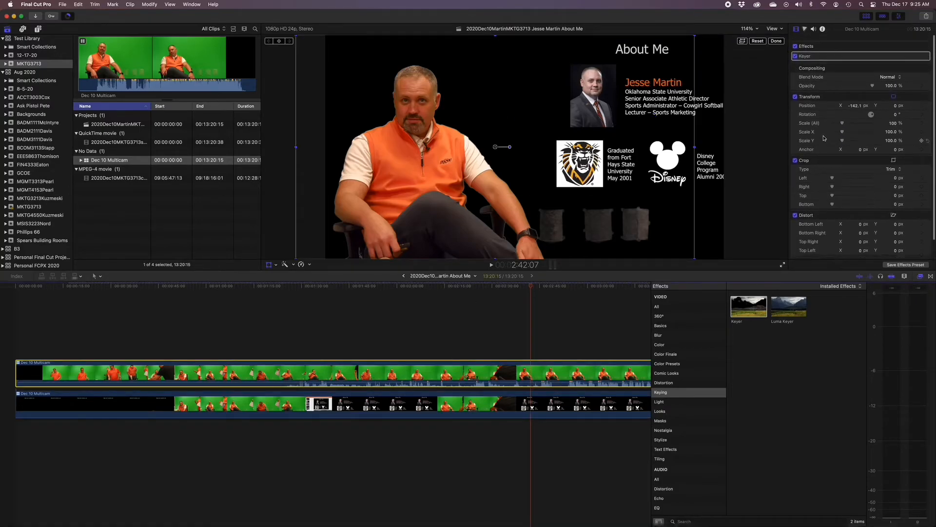
left_click(915, 51)
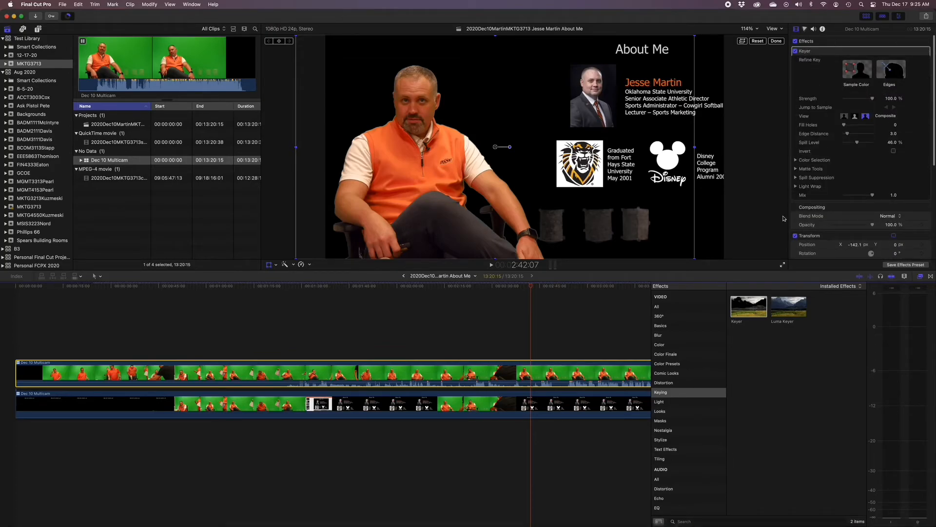
left_click(796, 169)
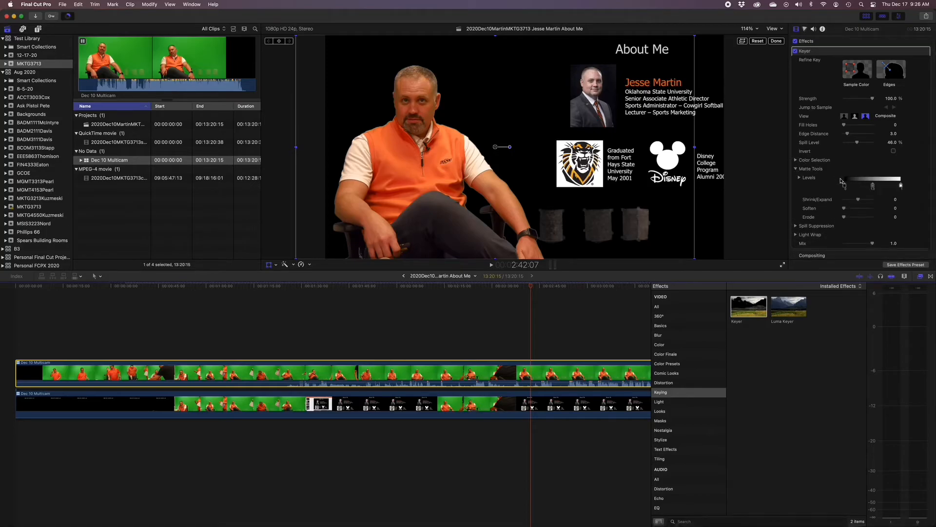
mouse_move(845, 187)
left_mouse_down()
mouse_move(863, 185)
mouse_move(834, 187)
mouse_move(863, 186)
left_mouse_up()
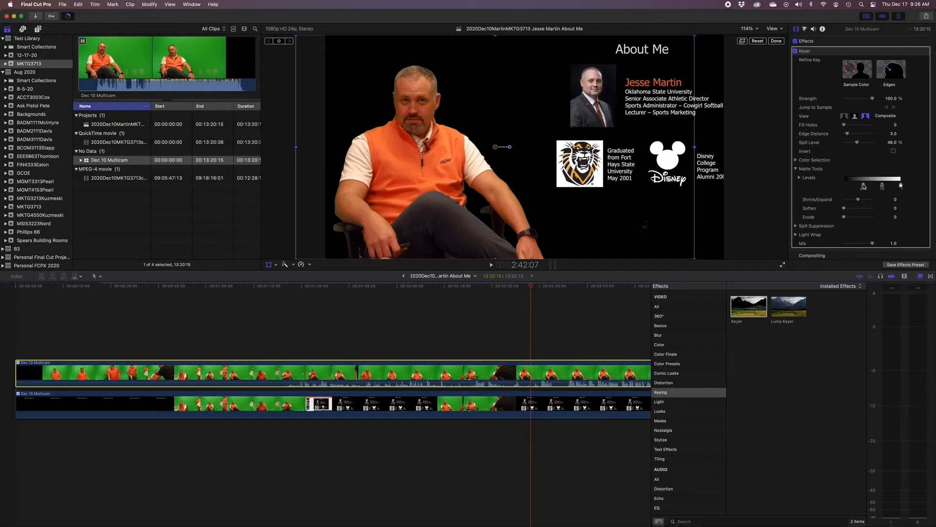
Step: Reposition the lower slide clip at about X 311 px, Y 158 px and finish the transform
left_click(557, 400)
left_click_drag(640, 189, 588, 189)
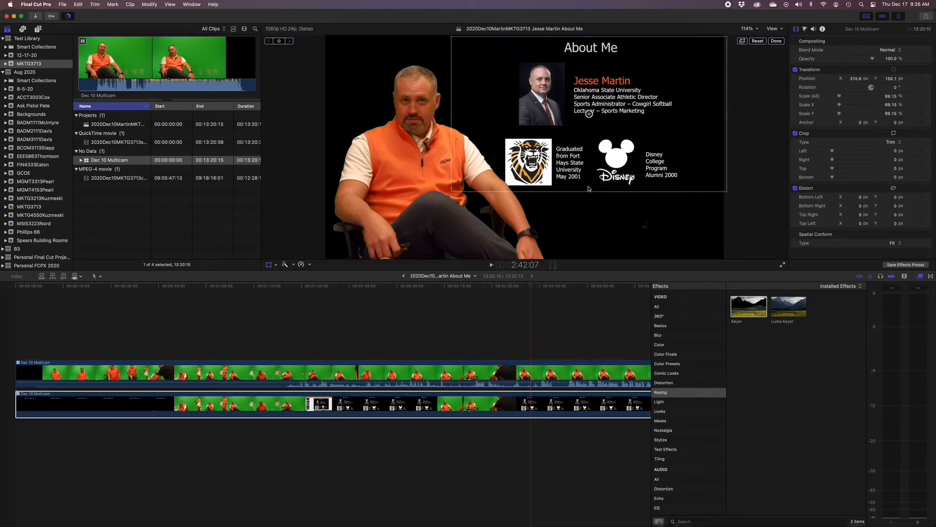
left_click(269, 264)
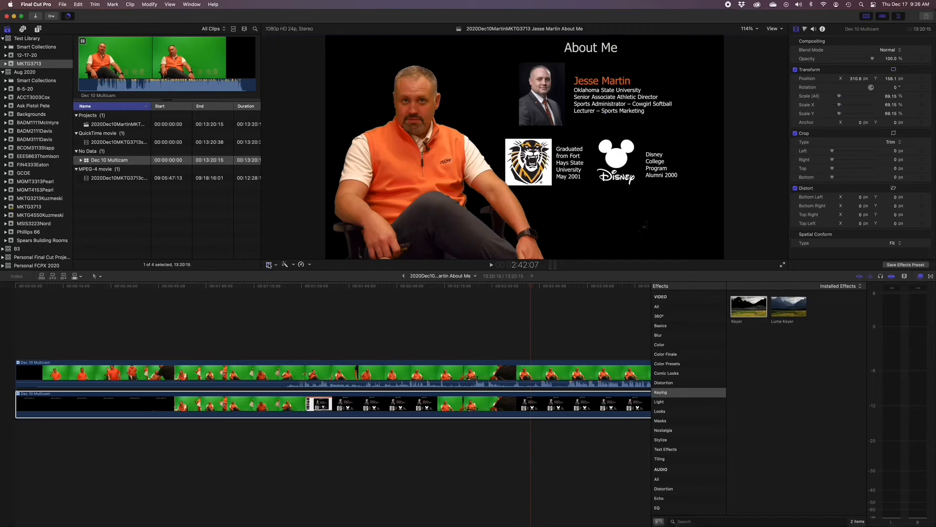
Step: Attach the Shadow title from 3D Cinematic beneath both clips as a background at 2:42:07 and play the result
left_click(38, 29)
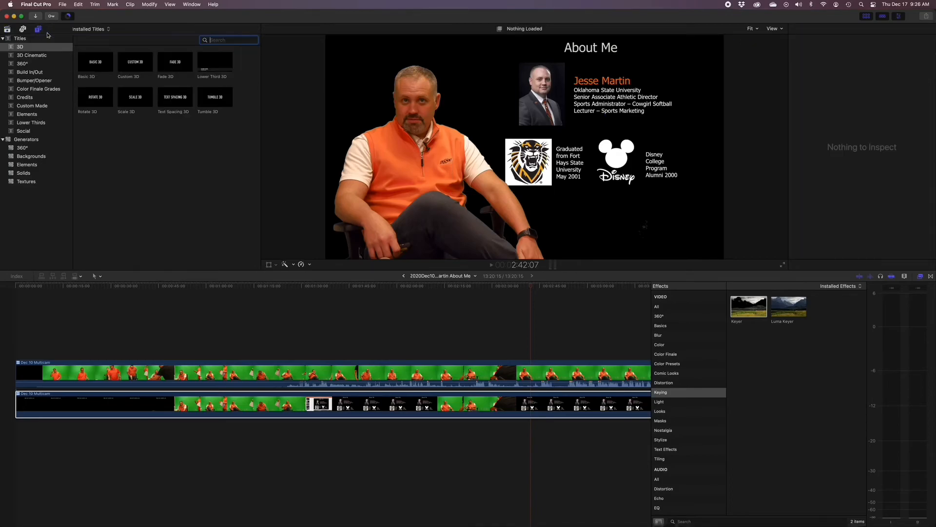
left_click(38, 57)
left_click(173, 62)
left_click_drag(173, 63, 635, 425)
key("space")
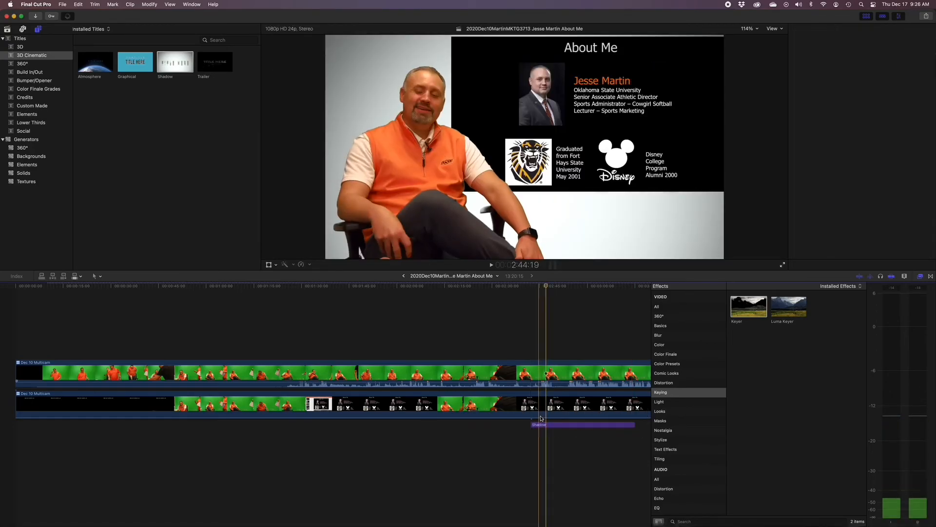
Step: Delete the placeholder text of the Shadow title beneath the clips, leaving only its background
left_click(549, 426)
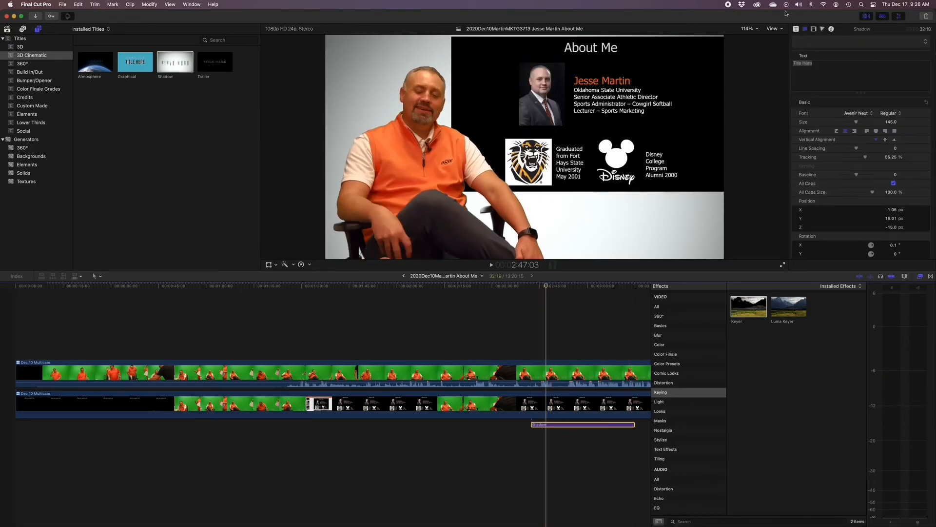
left_click(829, 65)
key("BackSpace")
Step: Scale the lower slide clip to about 65.93% and reposition it at about X 285.5 px, Y 170.7 px
left_click(440, 404)
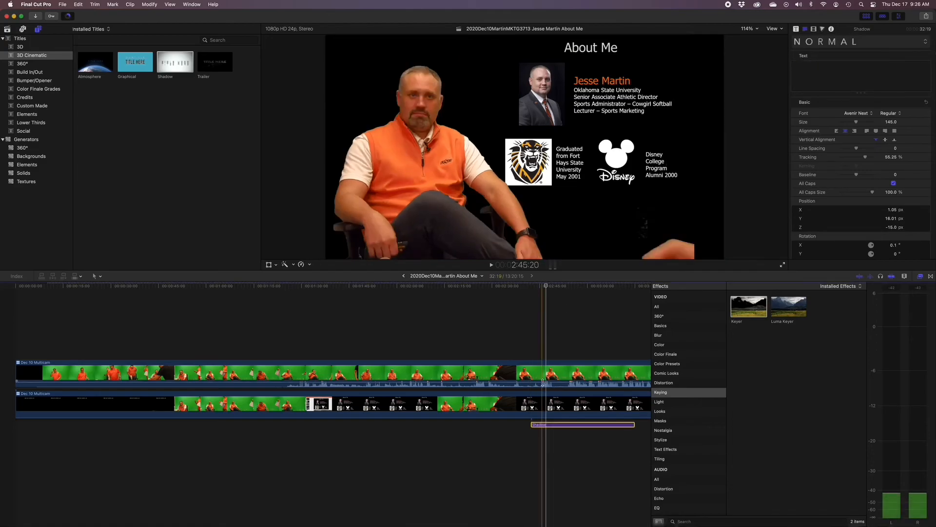
left_click(268, 265)
left_click_drag(725, 191, 717, 186)
left_click_drag(659, 168, 653, 164)
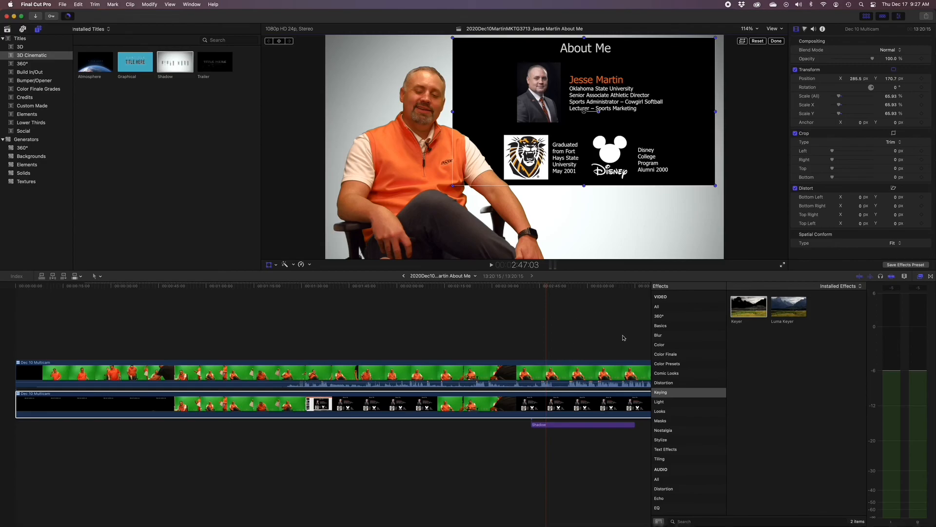
Step: Apply the Stylize Drop Shadow effect to the lower slide clip and finish its transform
left_click(679, 439)
left_click_drag(831, 384, 644, 379)
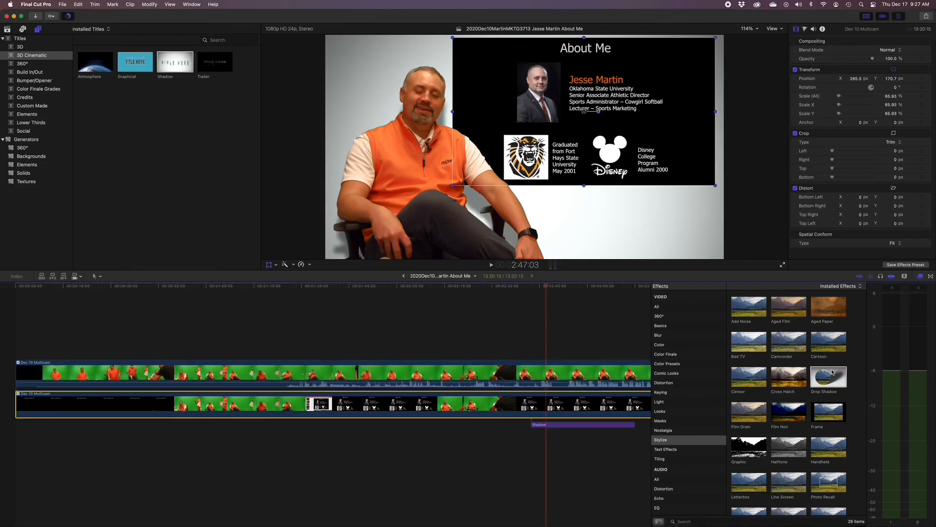
left_click_drag(832, 372, 570, 404)
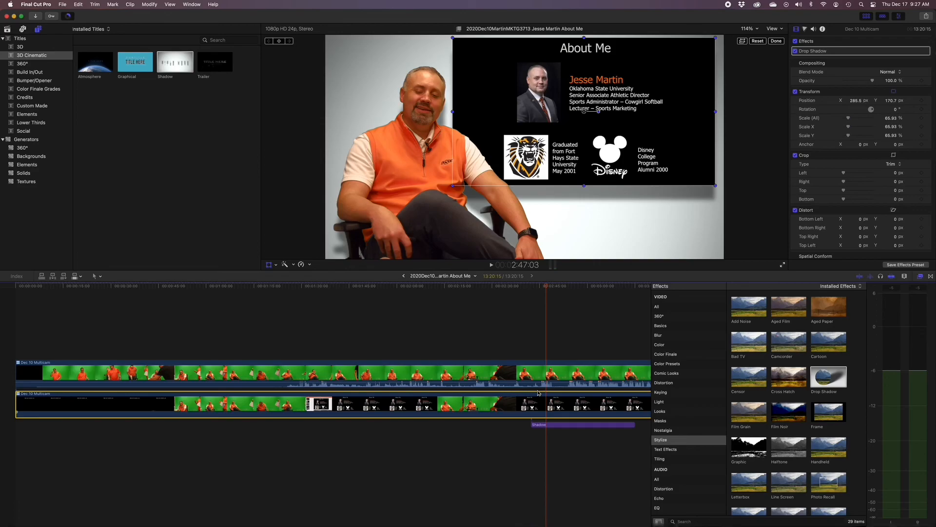
left_click(269, 266)
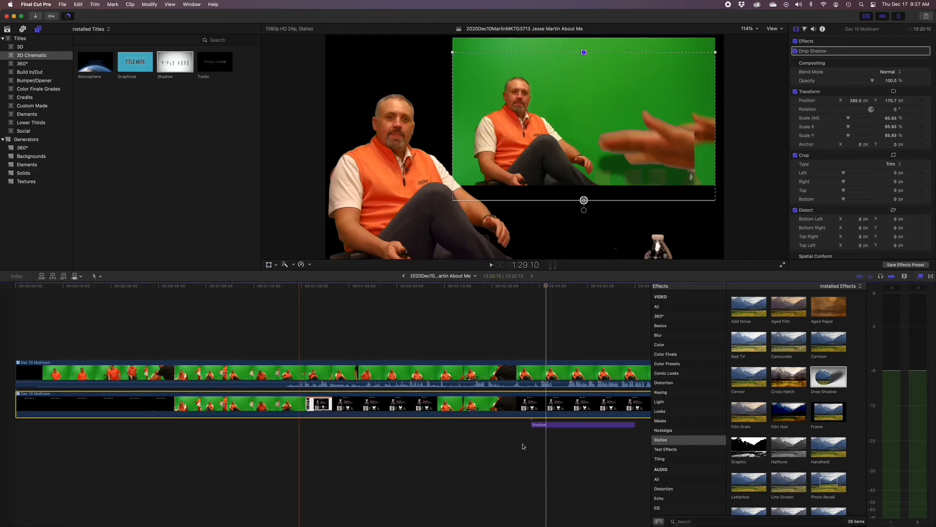
Step: Select the Shadow background title attached beneath the slide clip
left_click(537, 425)
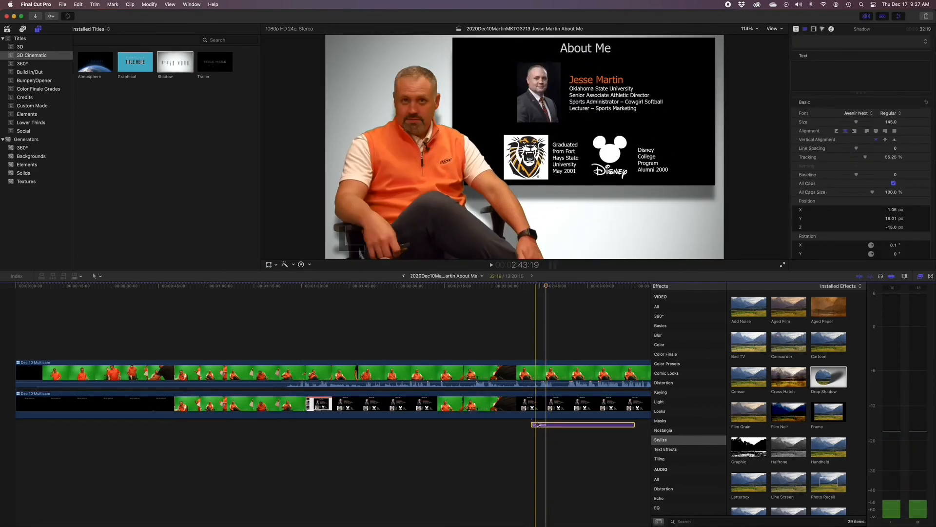